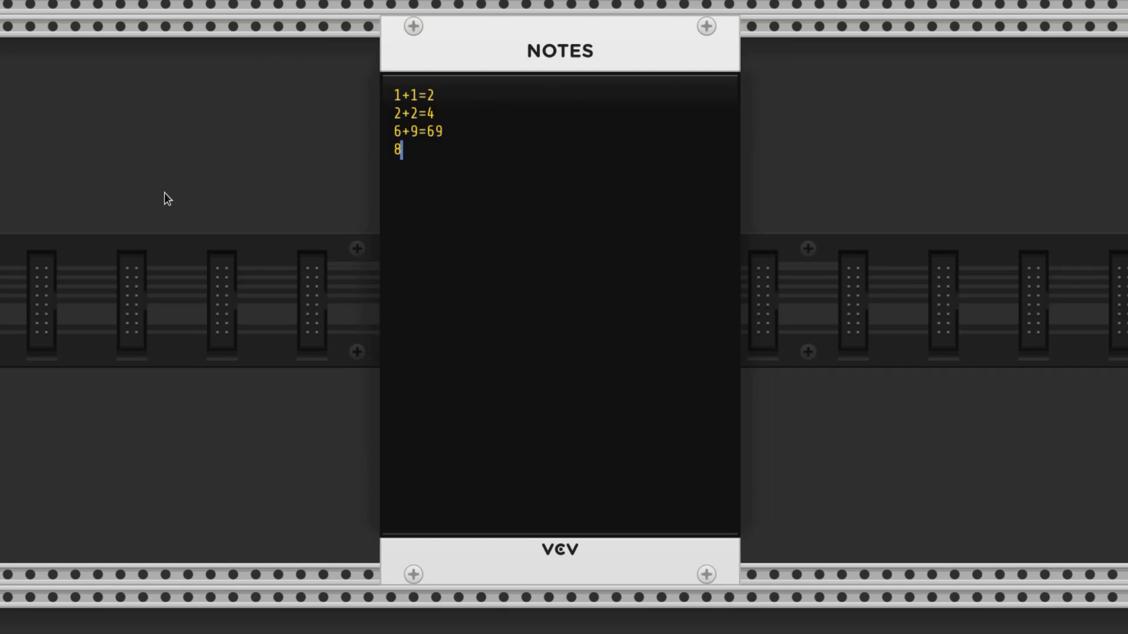
Add 8135 as a new line in the Notes module's joke sums
{"action": "type", "text": "8135"}
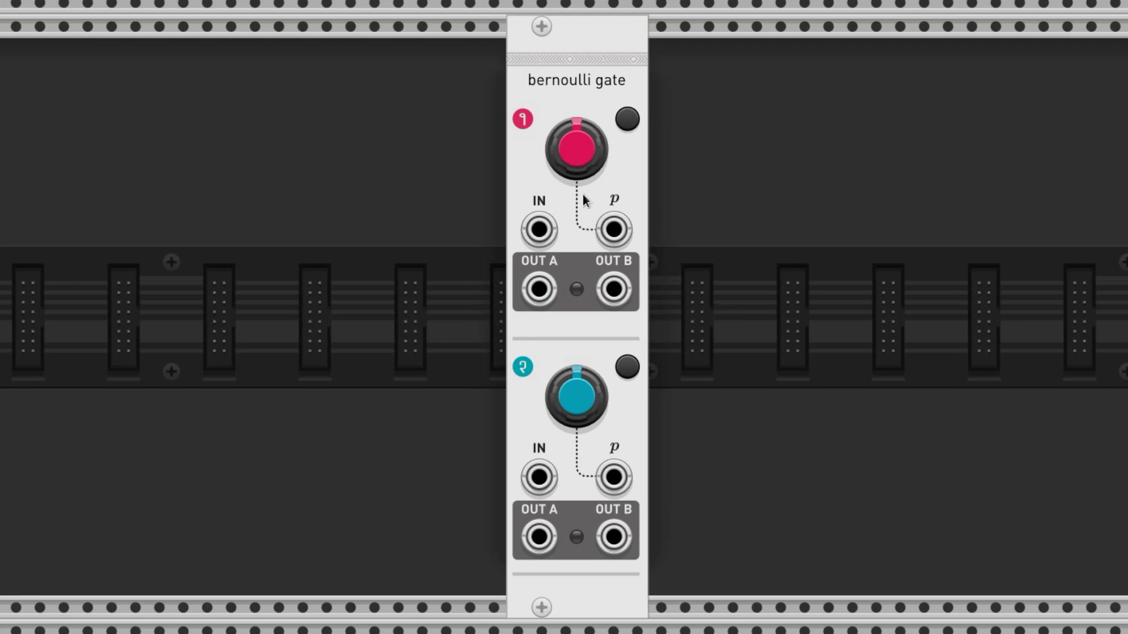
Cable Gate Combine's OR output into the Bernoulli gate and set channel 1 probability to about 16%
{"action": "left_click_drag", "start_coordinate": [579, 170], "coordinate": [579, 211]}
{"action": "left_click_drag", "start_coordinate": [579, 171], "coordinate": [578, 247]}
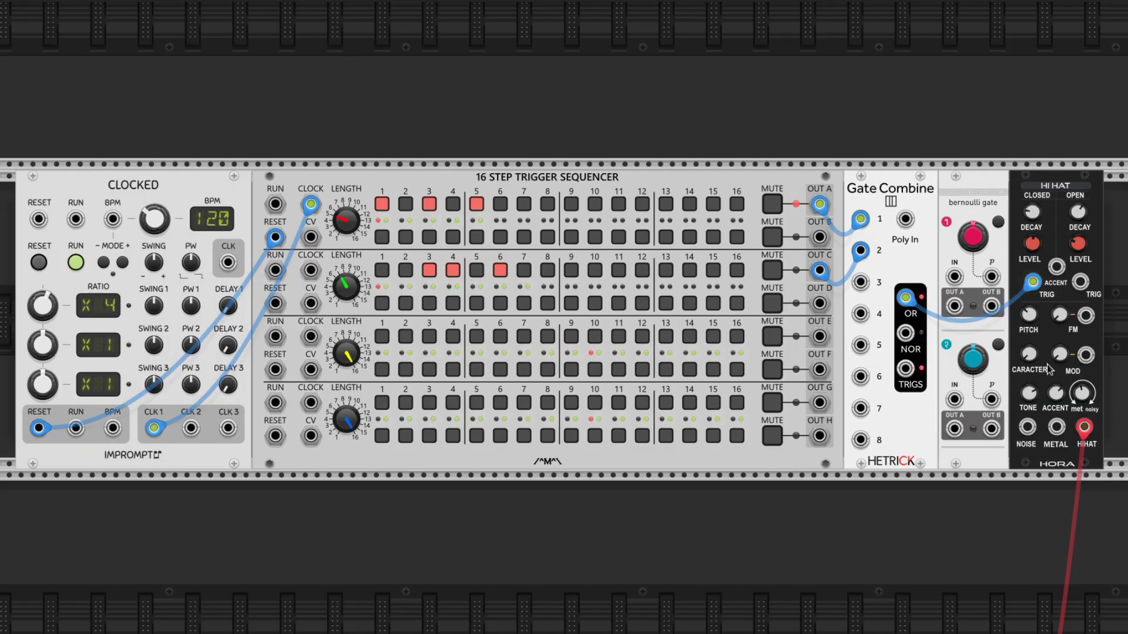
{"action": "left_click_drag", "start_coordinate": [906, 298], "coordinate": [1080, 283]}
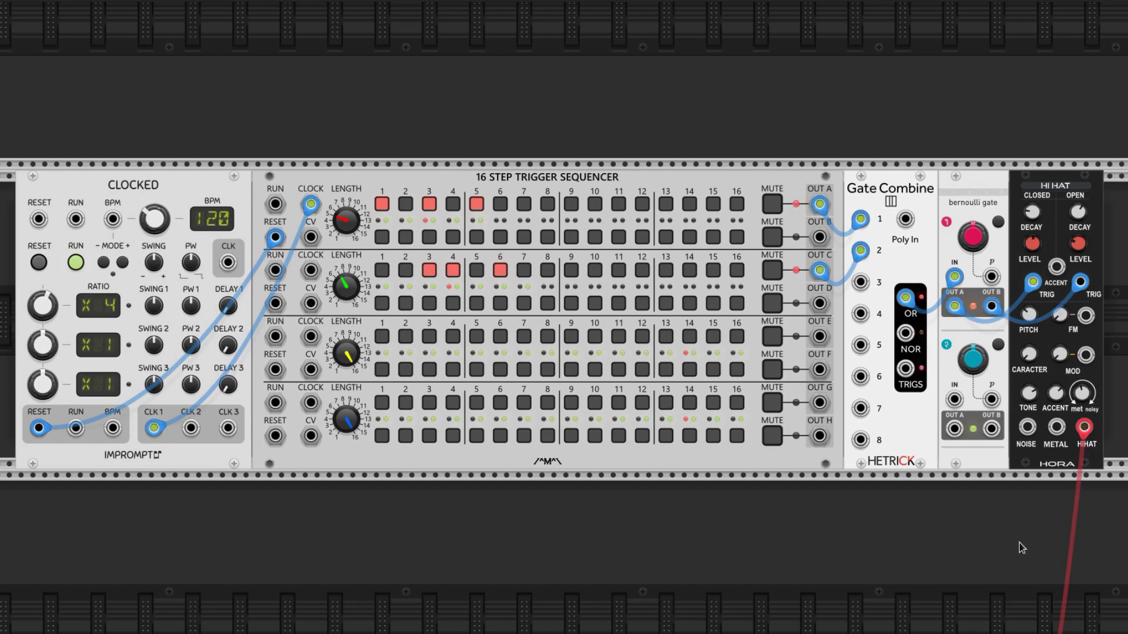
{"action": "left_click_drag", "start_coordinate": [973, 236], "coordinate": [973, 263]}
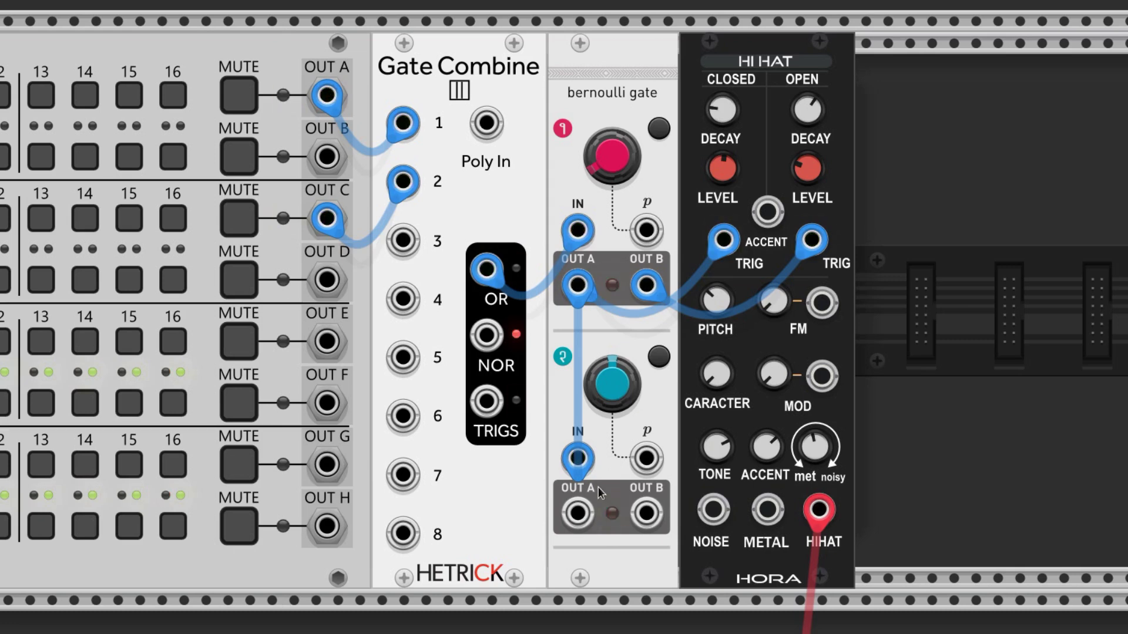
Cable Bernoulli channel 2 OUT A to the HORA hi-hat ACCENT input
{"action": "left_click_drag", "start_coordinate": [579, 513], "coordinate": [774, 229]}
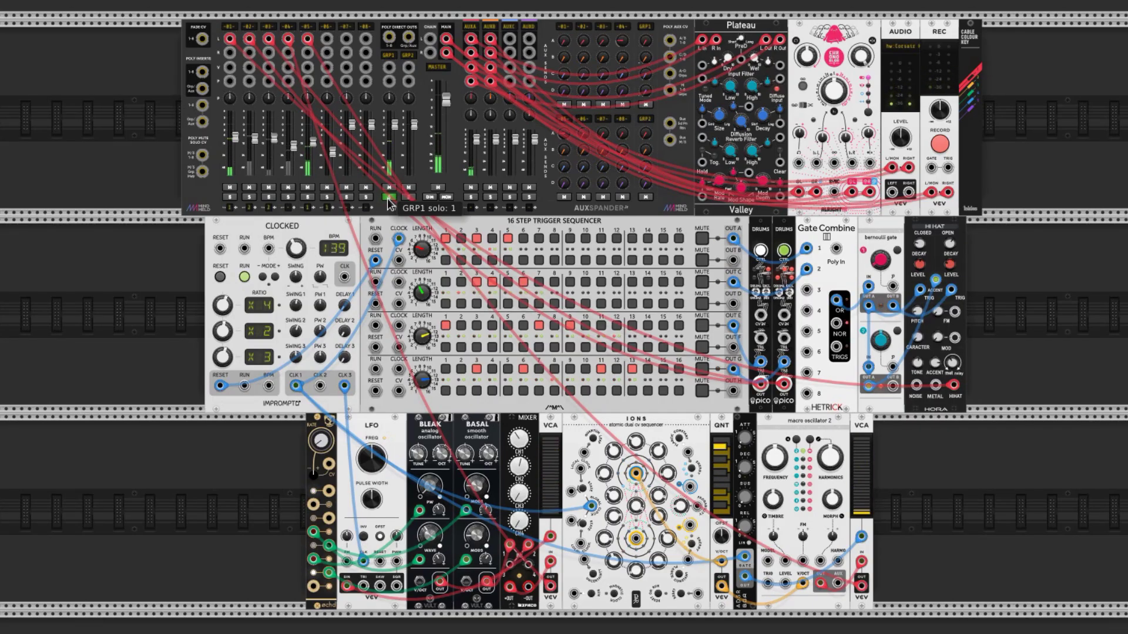
Turn off the GRP1 solo on the MixMaster so all channels play
{"action": "left_click", "coordinate": [388, 197]}
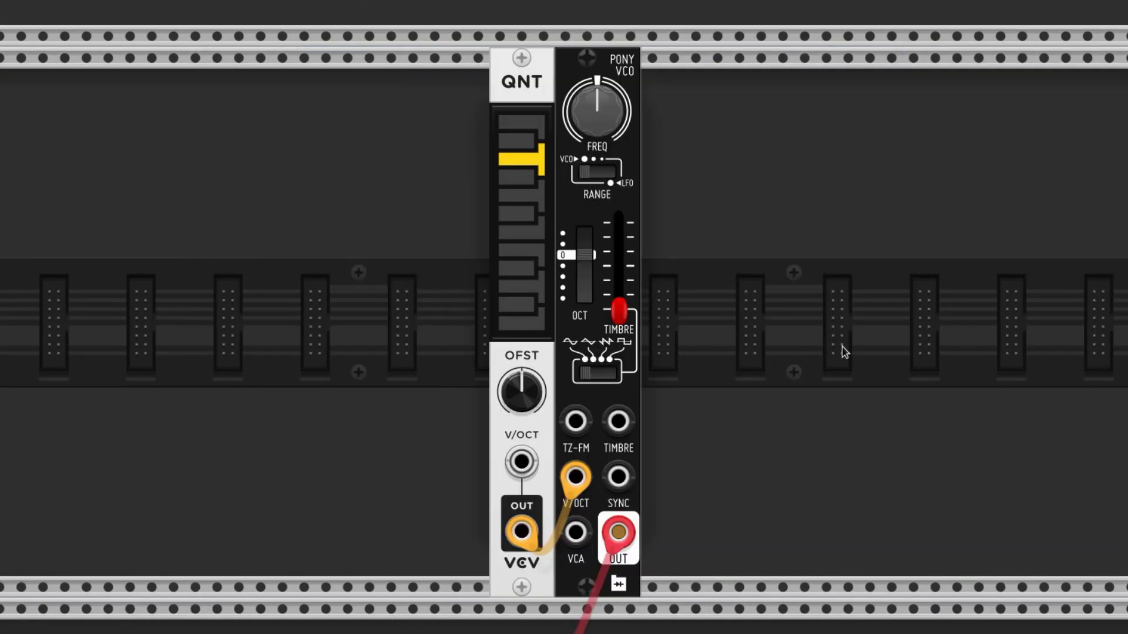
Select a lower single note on the QNT keyboard and turn the OFST knob down
{"action": "left_click", "coordinate": [541, 292]}
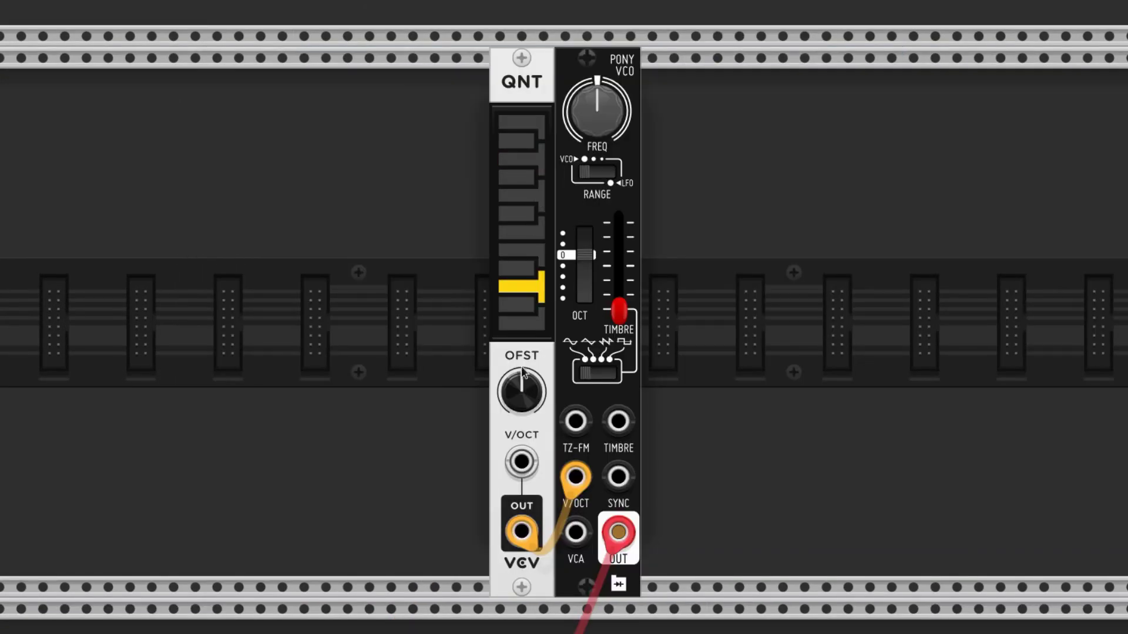
{"action": "left_click_drag", "start_coordinate": [523, 372], "coordinate": [716, 379]}
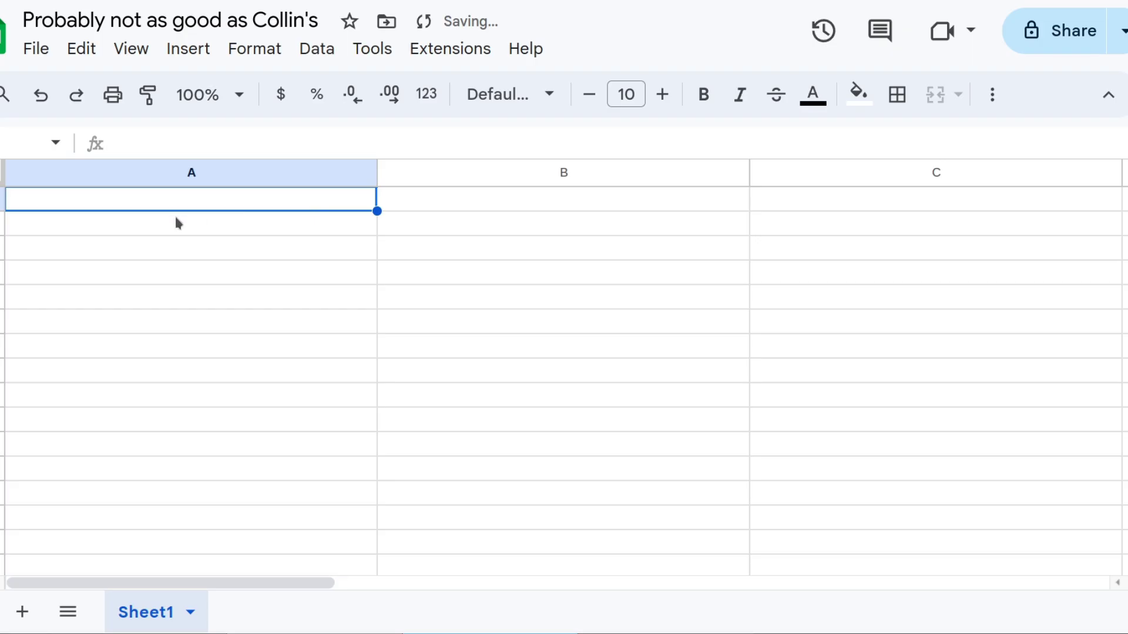
Enter headers Note Name, Half Steps from A4 and Frequency (Hz) in A1:C1
{"action": "type", "text": "Note Namre"}
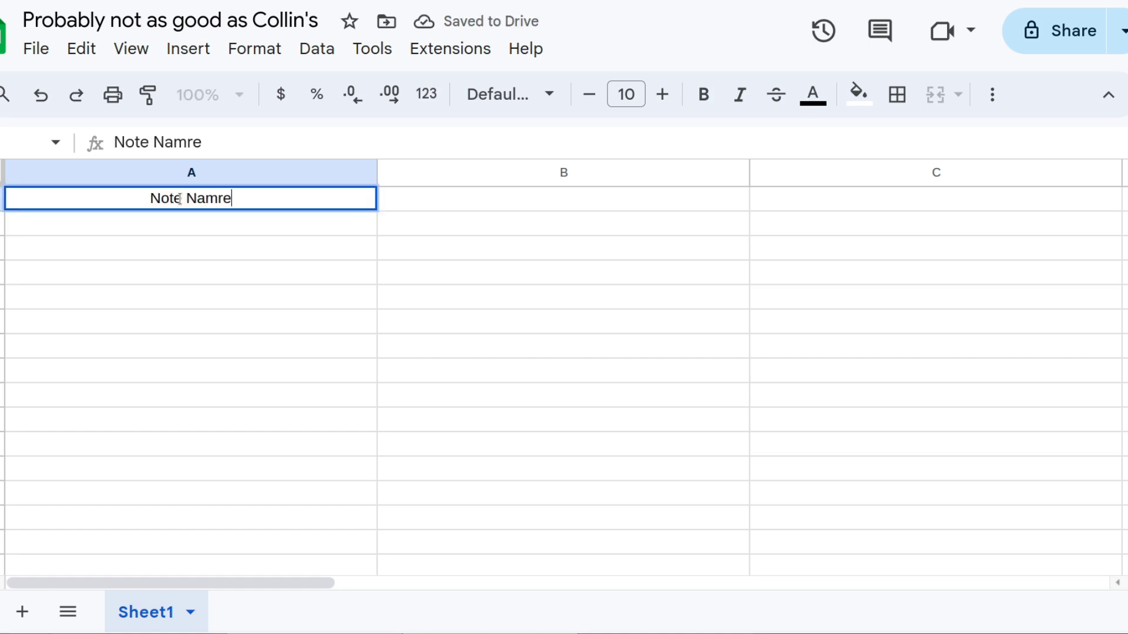
{"action": "key", "text": "BackSpace"}
{"action": "key", "text": "BackSpace"}
{"action": "type", "text": "e"}
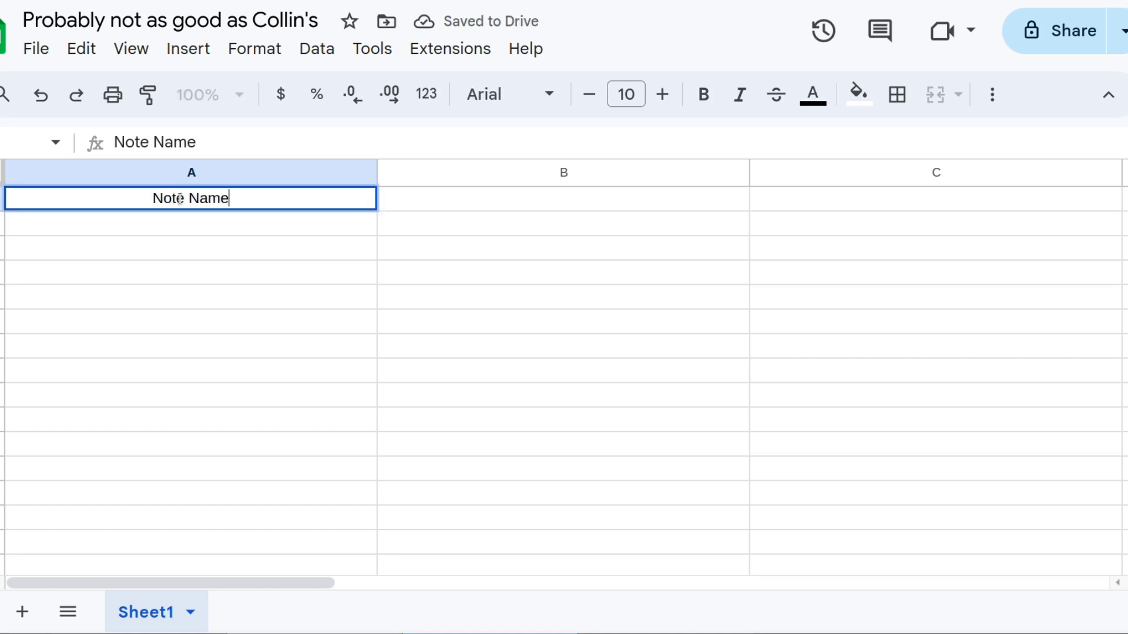
{"action": "key", "text": "Tab"}
{"action": "type", "text": "Half Steps"}
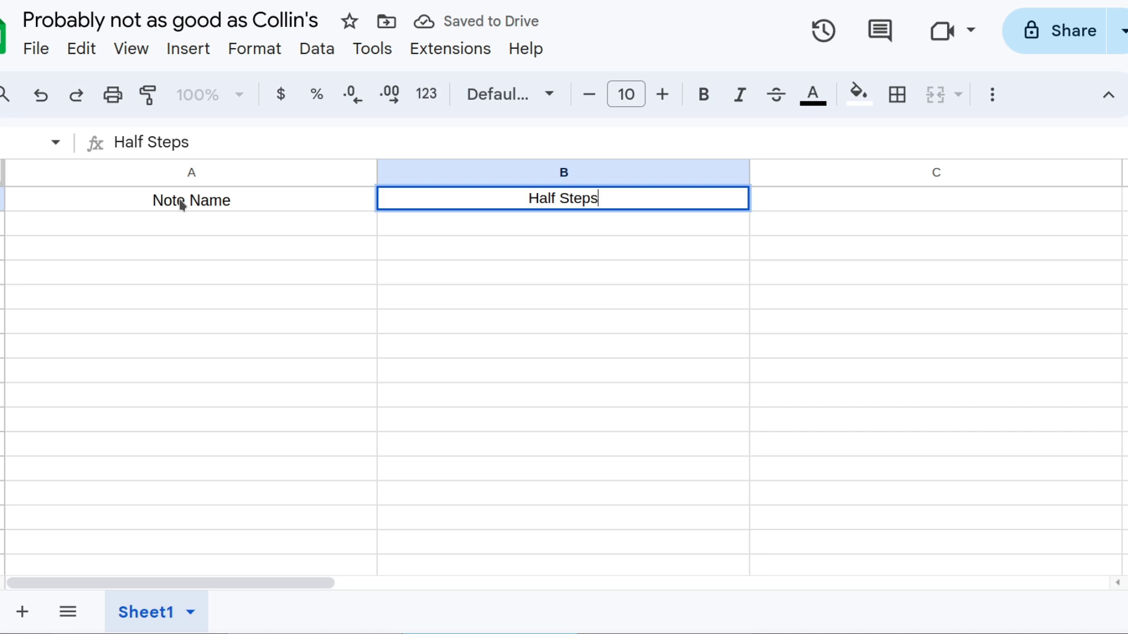
{"action": "type", "text": " from A4"}
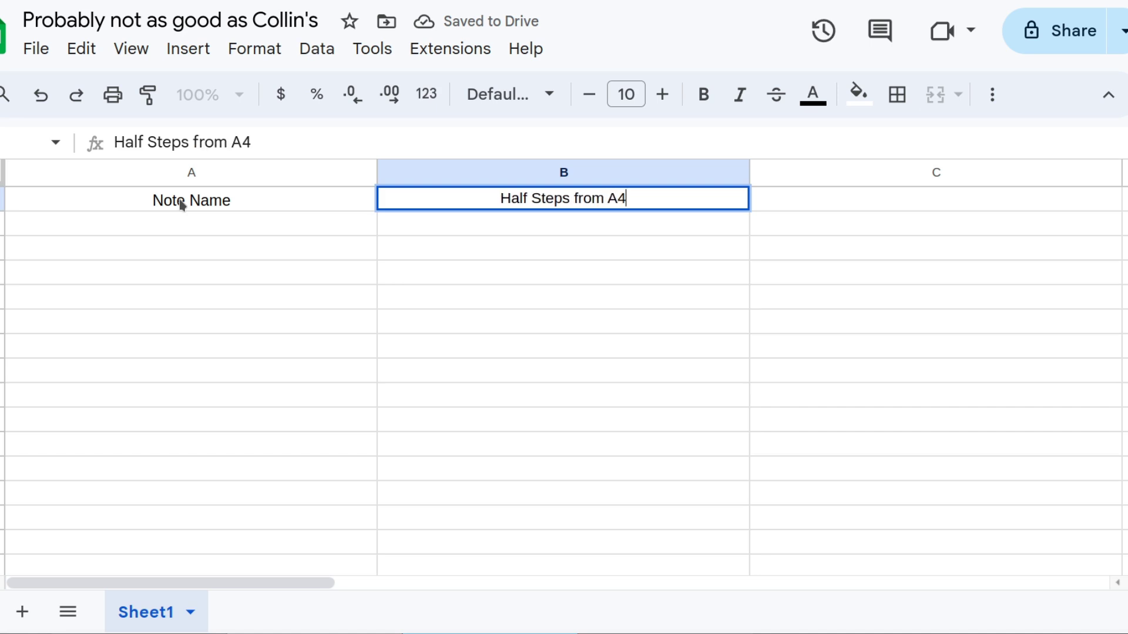
{"action": "key", "text": "Tab"}
{"action": "type", "text": "Frequw"}
{"action": "key", "text": "BackSpace"}
{"action": "type", "text": "ency"}
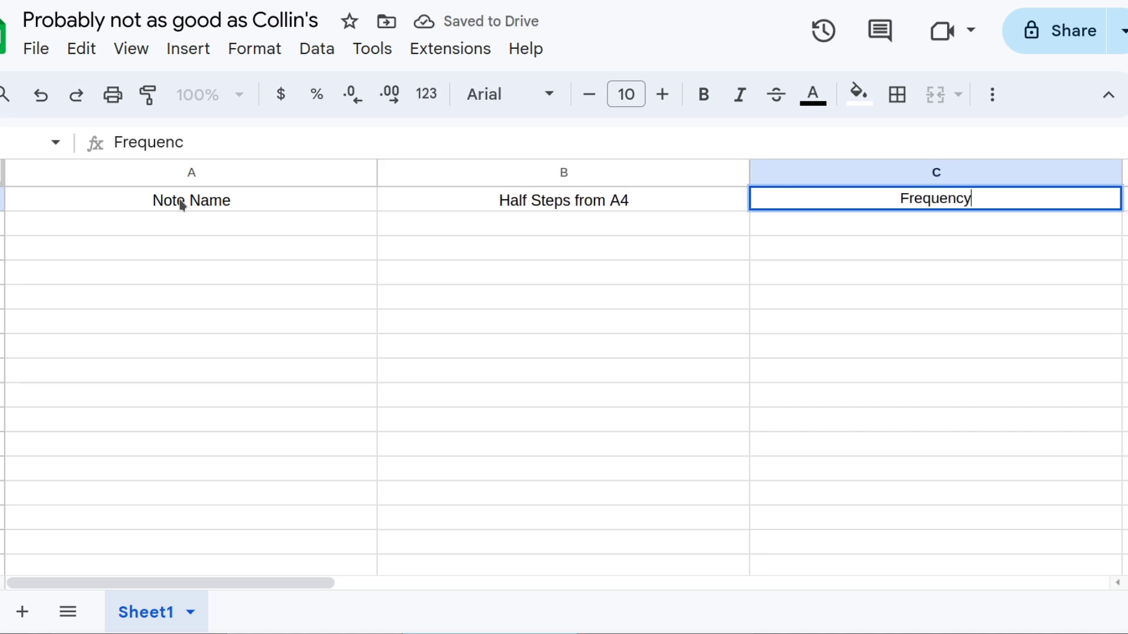
{"action": "type", "text": " (Hz)"}
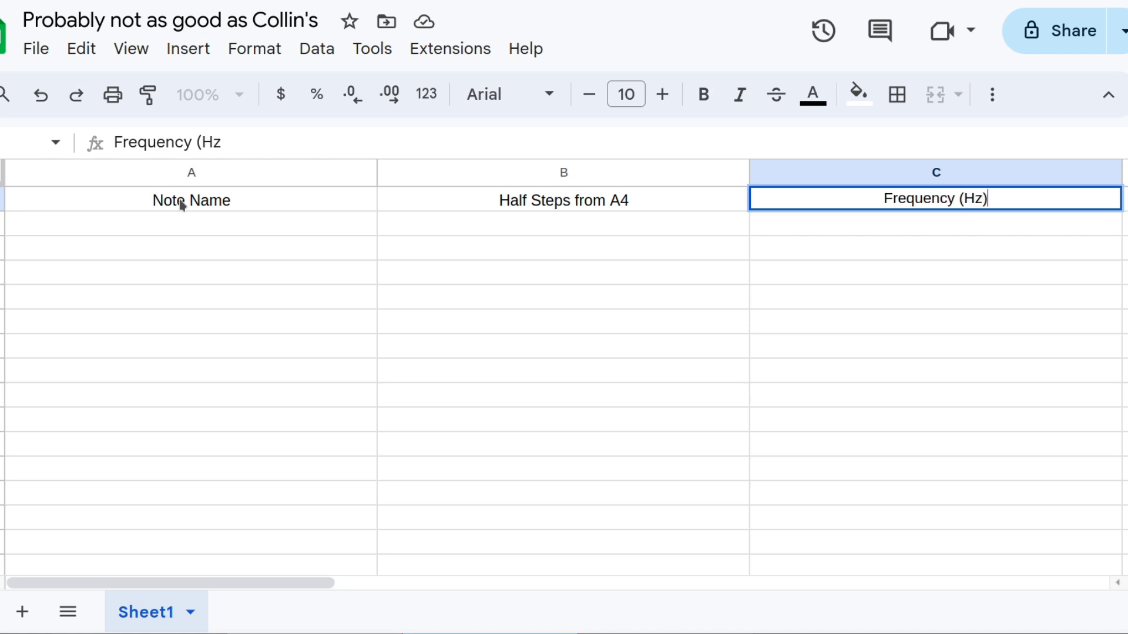
{"action": "key", "text": "Return"}
Enter C0 and C#0/Db0 in A2 and A3
{"action": "type", "text": "C0"}
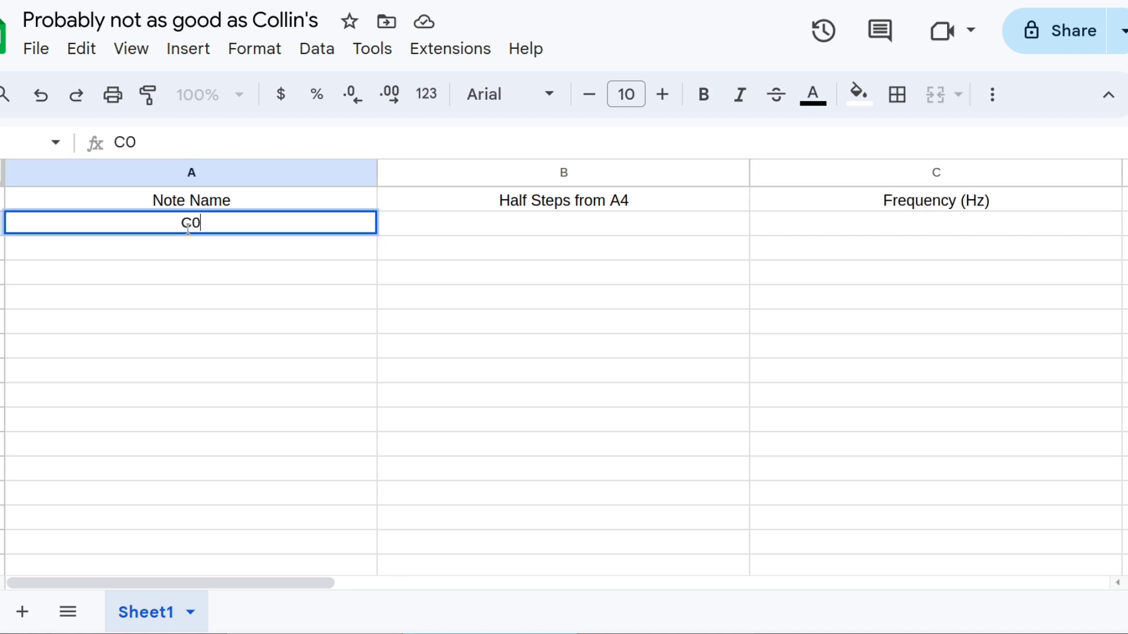
{"action": "key", "text": "Return"}
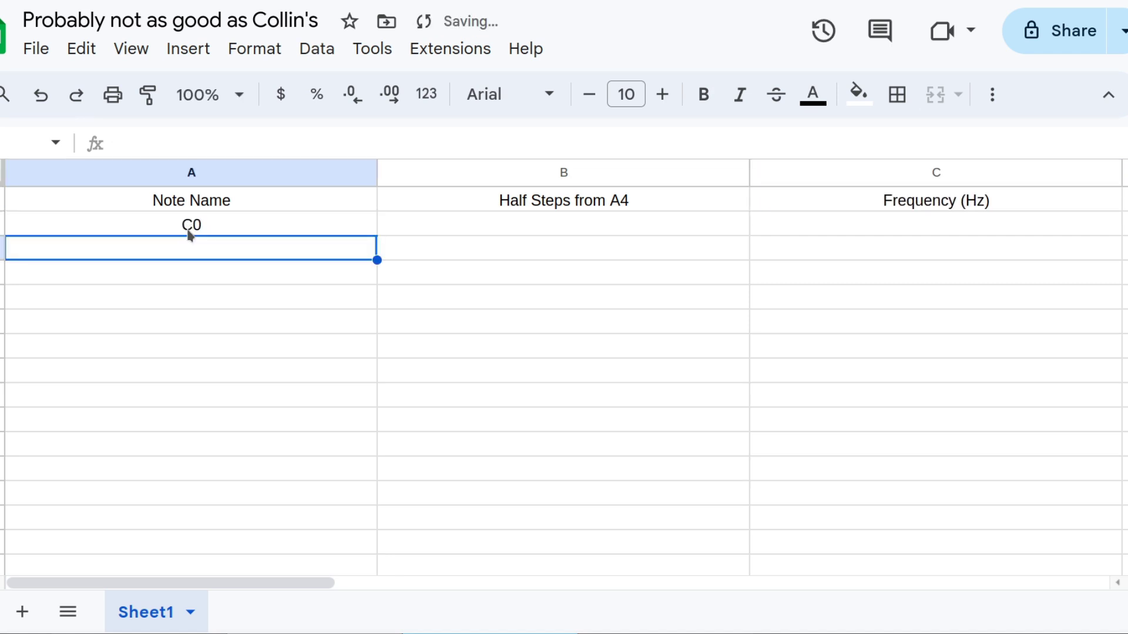
{"action": "type", "text": "C#"}
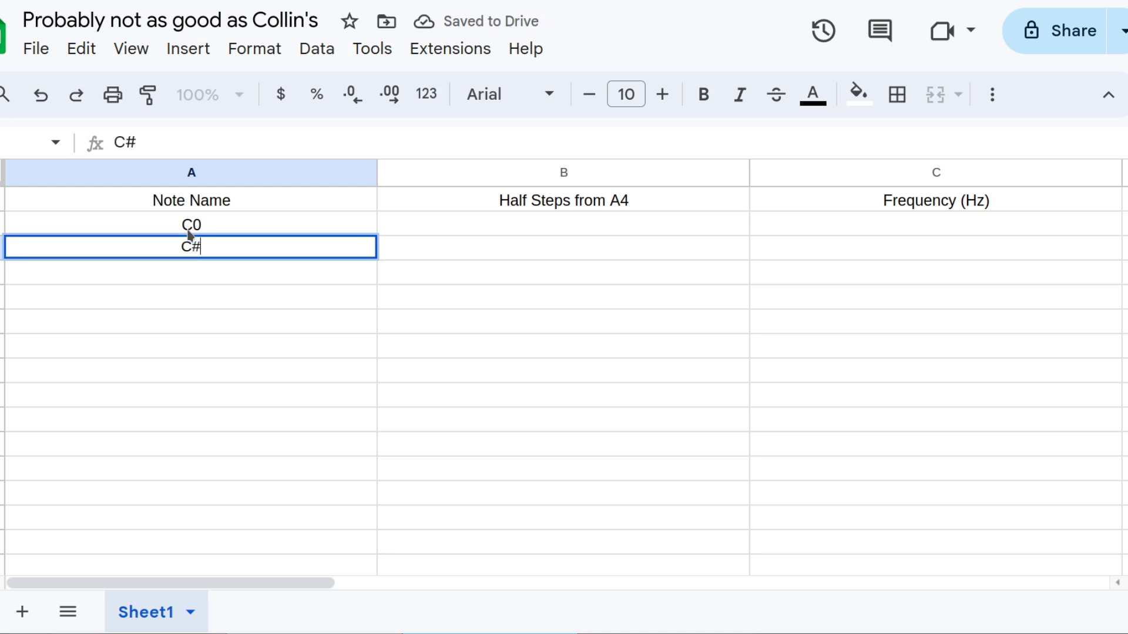
{"action": "type", "text": "0/Db0"}
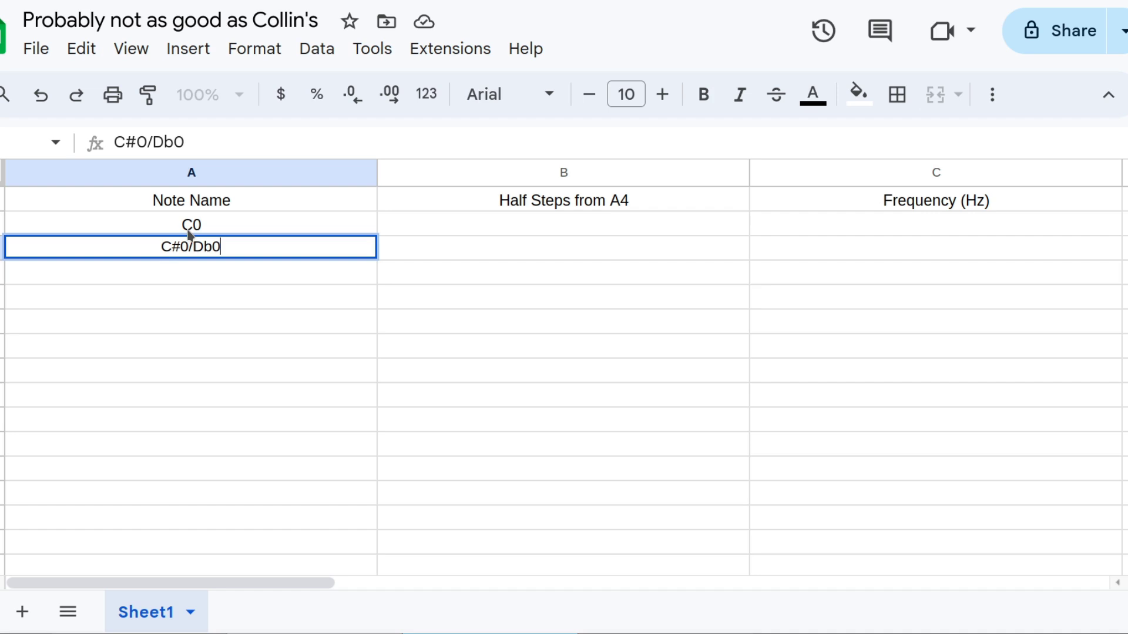
Enter -57 in B2 and -56 in B3 as the first half-step values
{"action": "left_click", "coordinate": [209, 173]}
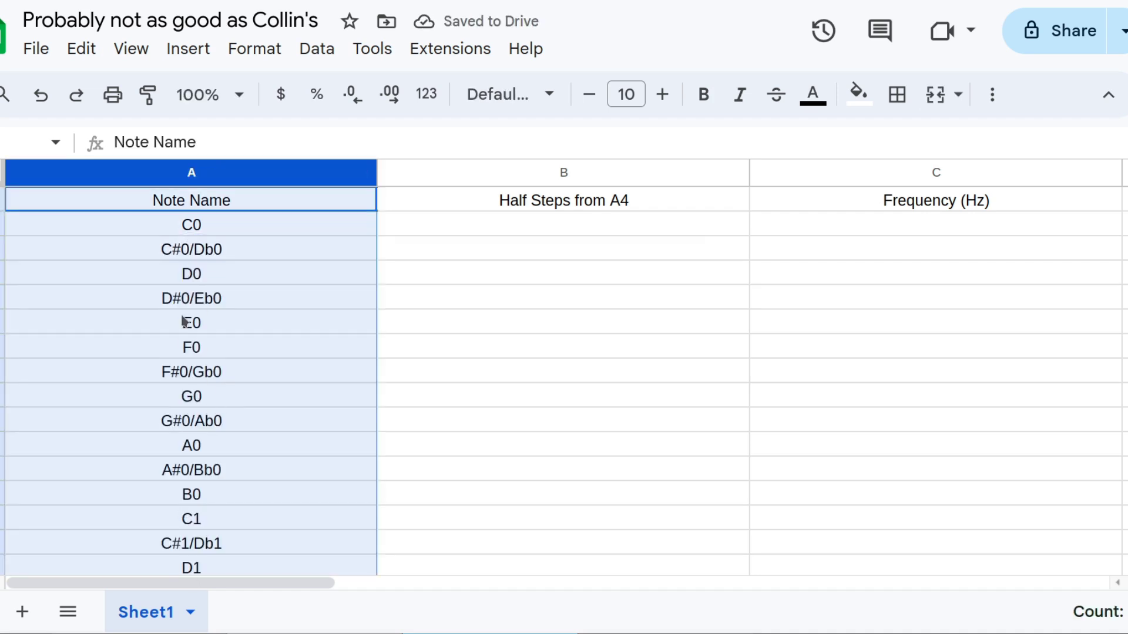
{"action": "left_click", "coordinate": [513, 225]}
{"action": "type", "text": "-57"}
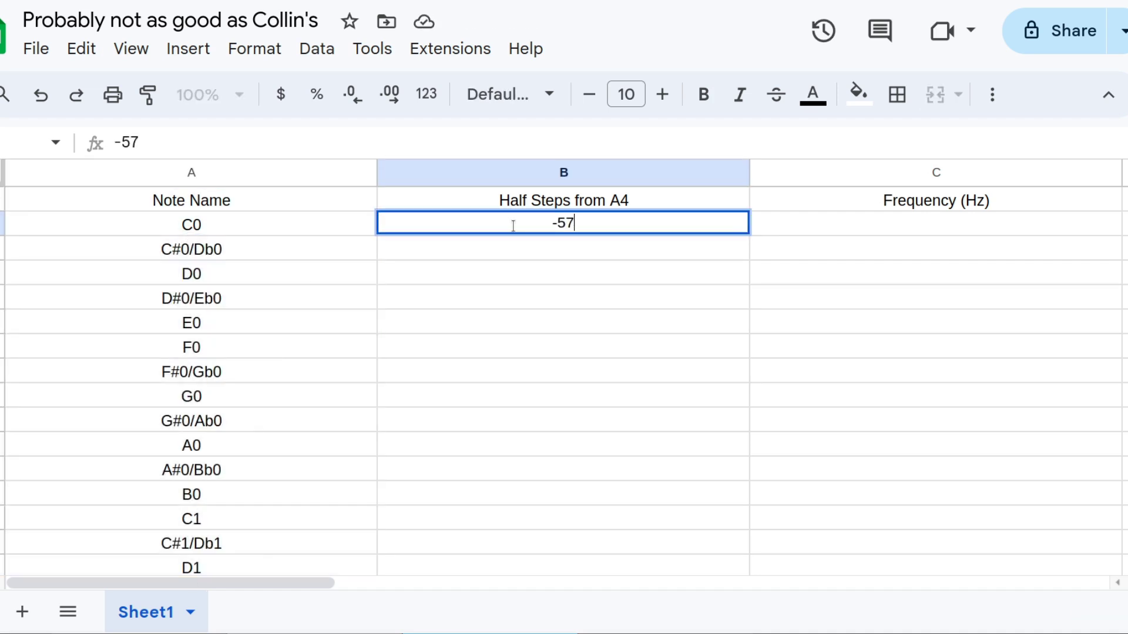
{"action": "key", "text": "Return"}
{"action": "type", "text": "-56"}
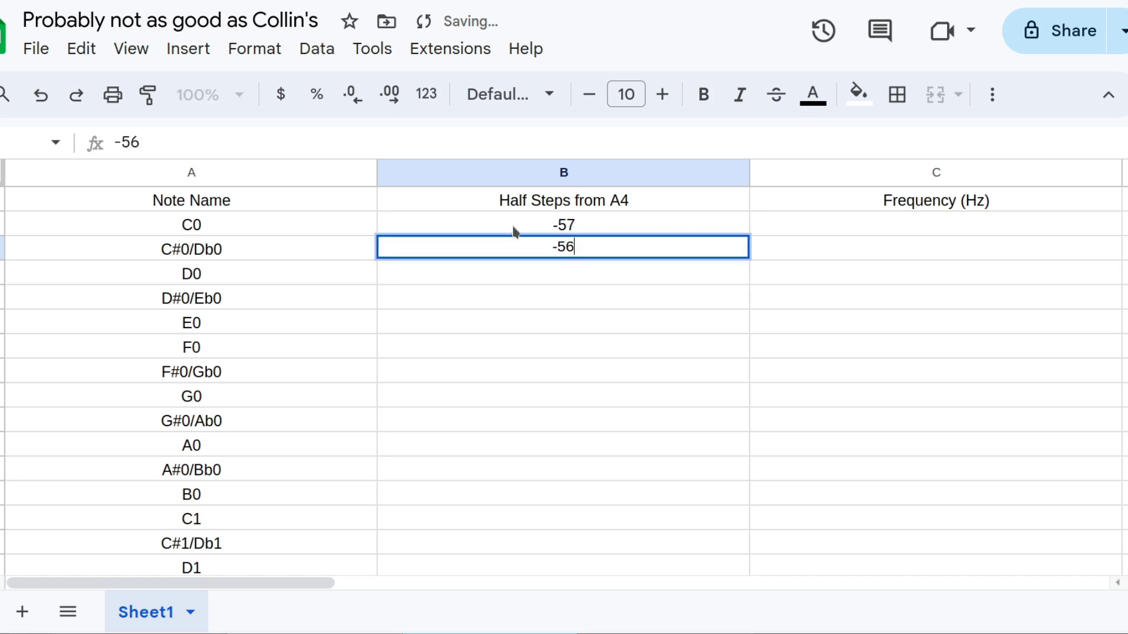
Fill the half-step sequence from B2:B3 down to row 98, ending at 39 for C8
{"action": "left_click_drag", "start_coordinate": [515, 231], "coordinate": [612, 240]}
{"action": "scroll", "coordinate": [745, 315], "scroll_direction": "down", "scroll_amount": 20}
{"action": "left_click_drag", "start_coordinate": [749, 260], "coordinate": [714, 348]}
{"action": "scroll", "coordinate": [735, 322], "scroll_direction": "down", "scroll_amount": 8}
{"action": "scroll", "coordinate": [733, 317], "scroll_direction": "up", "scroll_amount": 2}
{"action": "scroll", "coordinate": [715, 352], "scroll_direction": "up", "scroll_amount": 12}
{"action": "scroll", "coordinate": [713, 351], "scroll_direction": "up", "scroll_amount": 18}
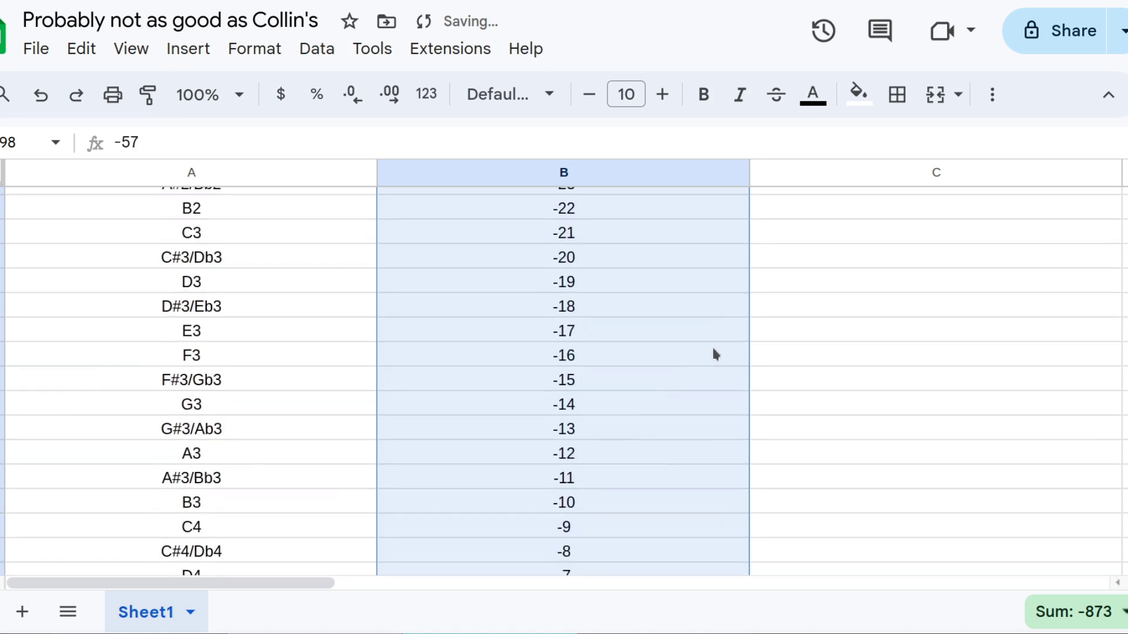
Enter =440*2^(B2/12) in C2 and =440*2^(B3/12) in C3
{"action": "left_click", "coordinate": [852, 228]}
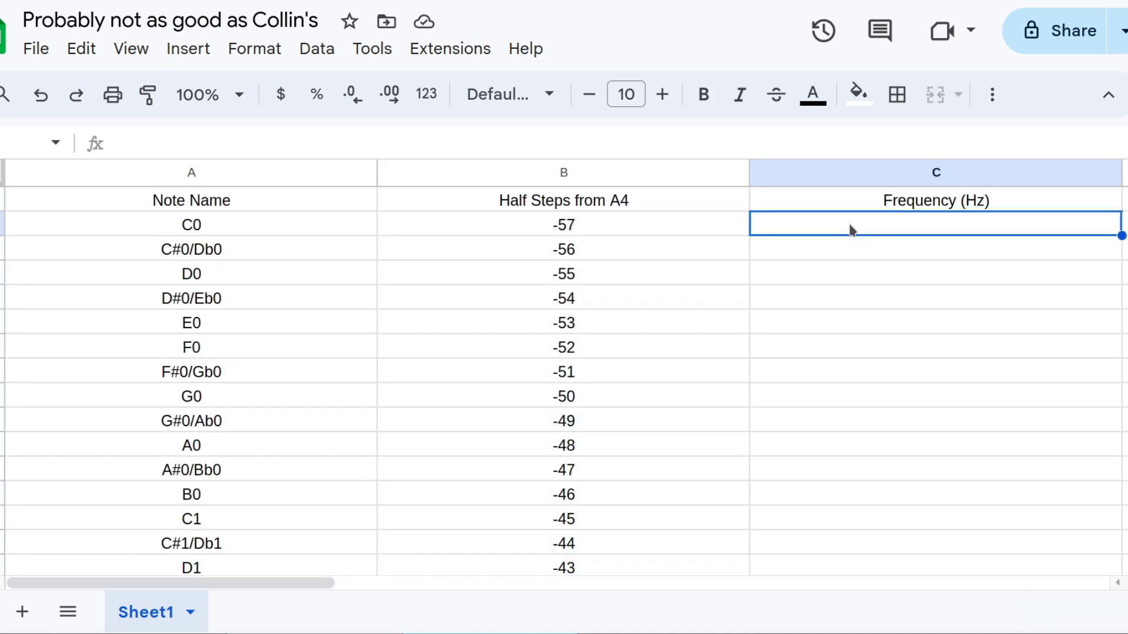
{"action": "type", "text": "=44"}
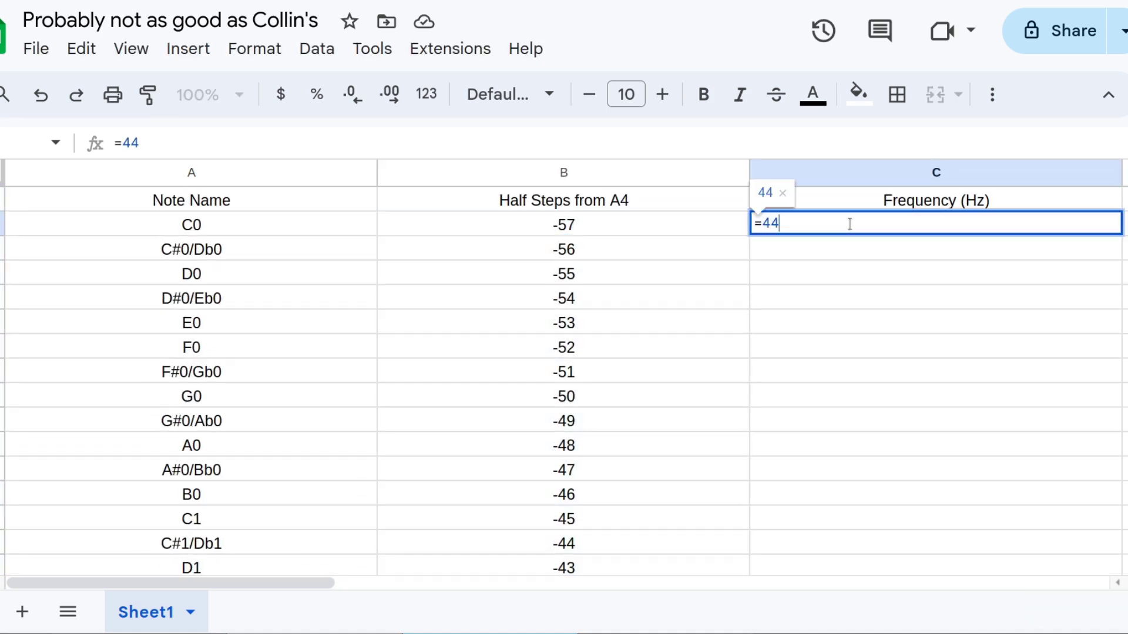
{"action": "type", "text": "0*2^"}
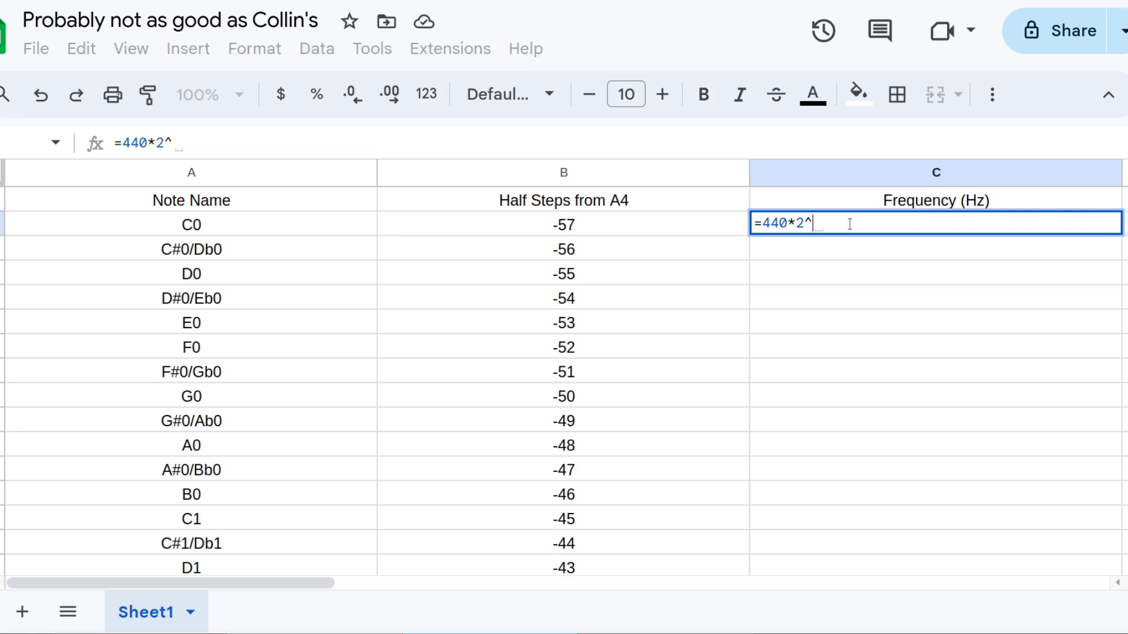
{"action": "type", "text": "(b2"}
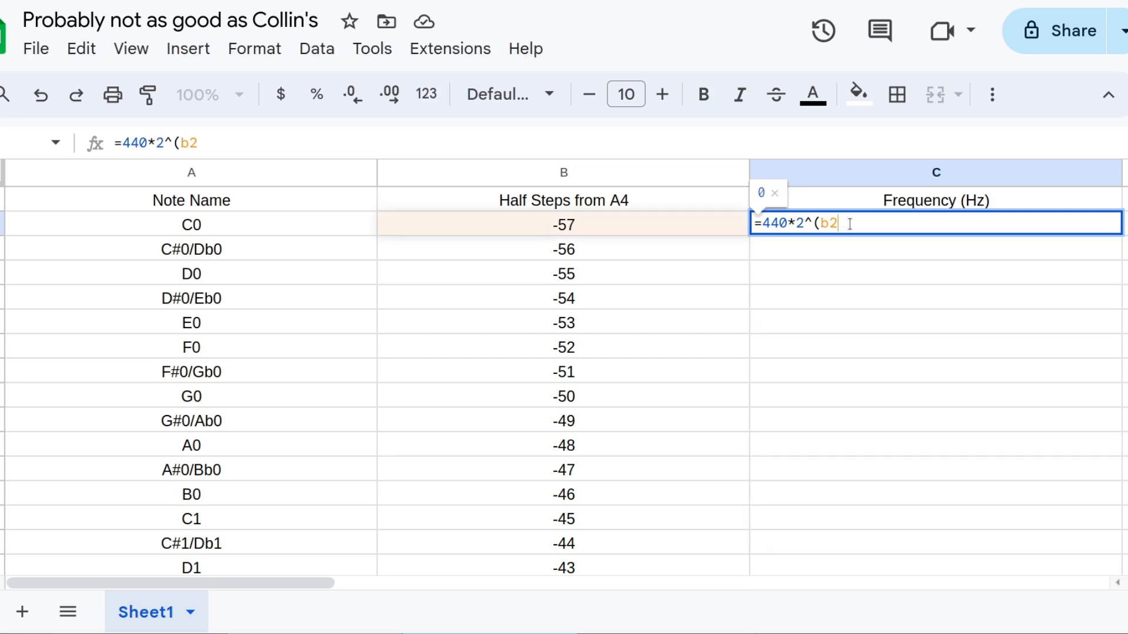
{"action": "type", "text": "/12"}
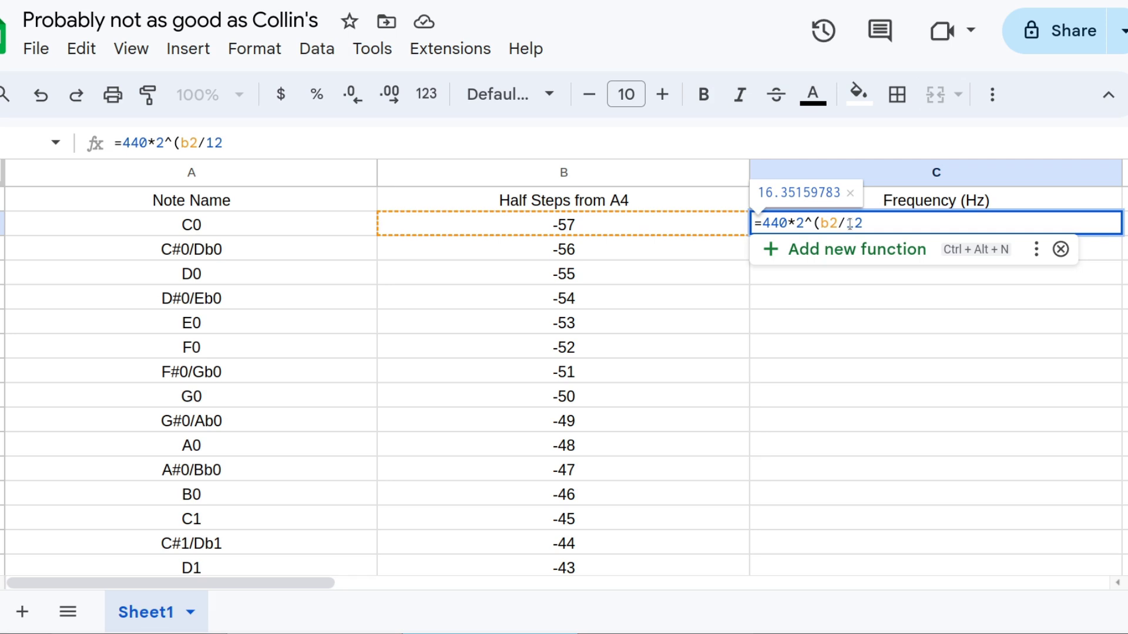
{"action": "type", "text": ")"}
{"action": "key", "text": "Return"}
{"action": "type", "text": "=440*2^(b3"}
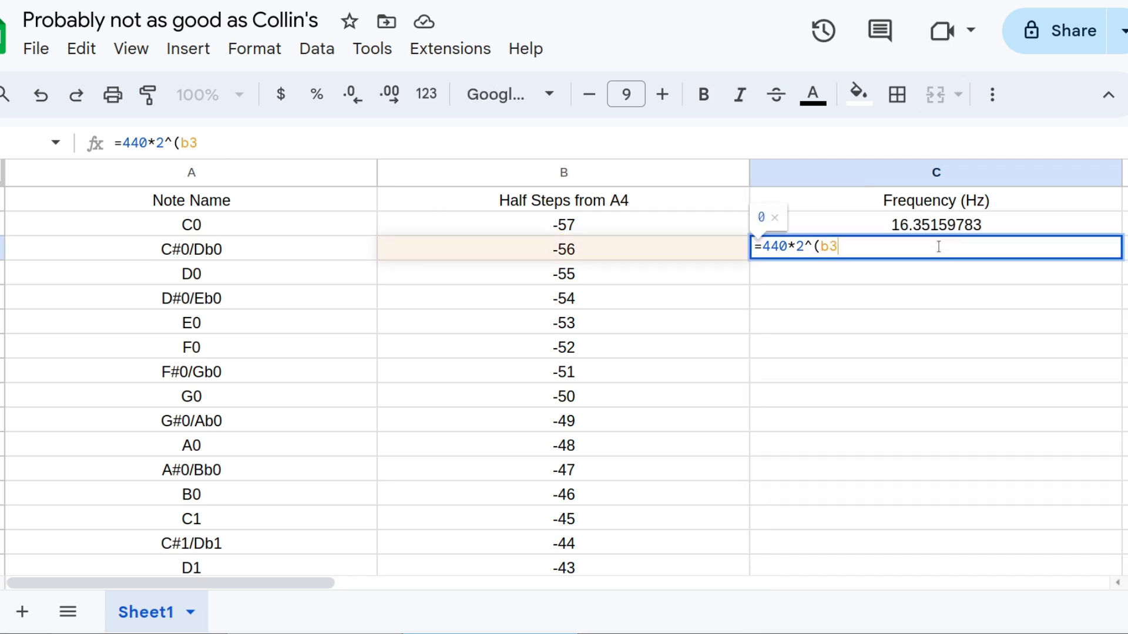
{"action": "type", "text": "/12)"}
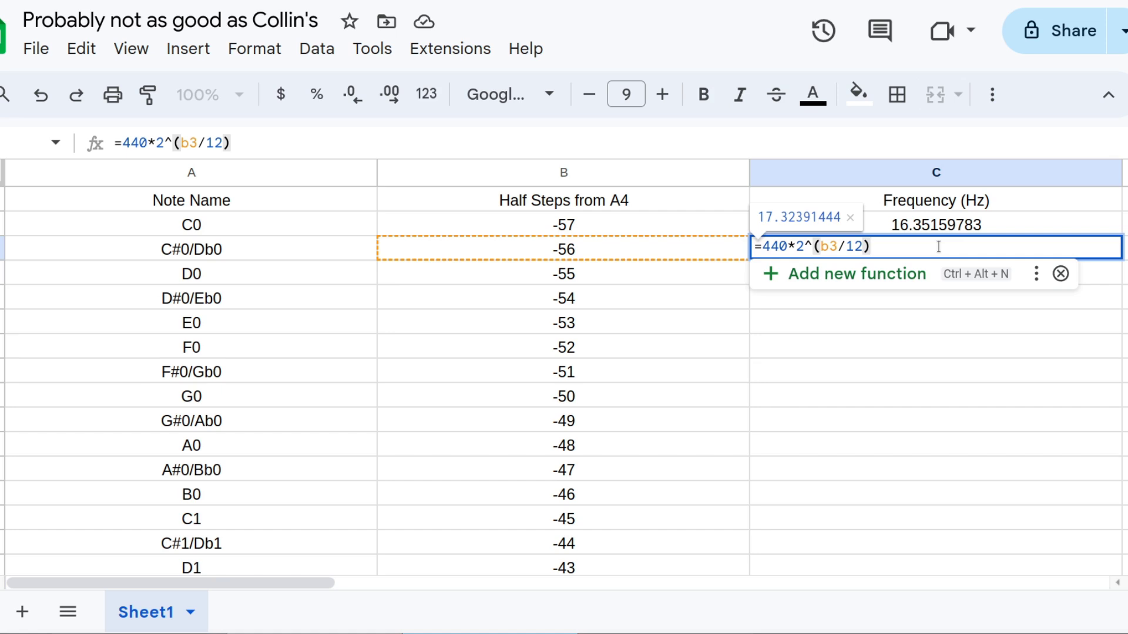
{"action": "key", "text": "Return"}
Fill the frequency formulas from C2:C3 down to C98, reaching 4186.01 Hz at C8
{"action": "left_click", "coordinate": [868, 227]}
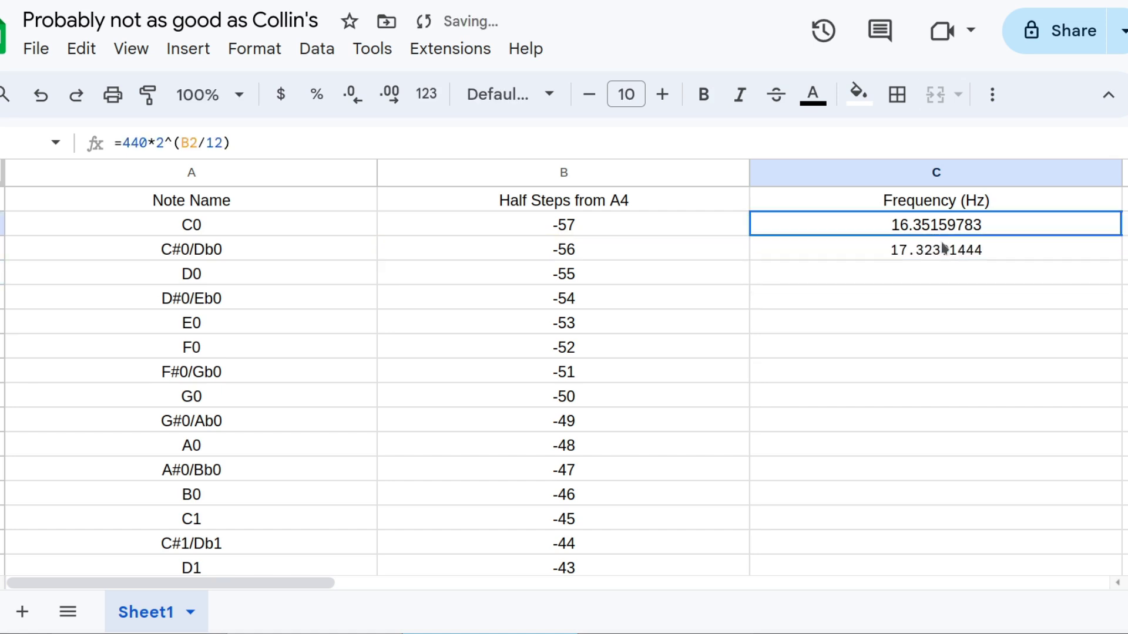
{"action": "left_click", "coordinate": [864, 251], "text": "shift"}
{"action": "scroll", "coordinate": [1083, 351], "scroll_direction": "down", "scroll_amount": 20}
{"action": "left_click_drag", "start_coordinate": [1122, 260], "coordinate": [1072, 365]}
{"action": "scroll", "coordinate": [1076, 361], "scroll_direction": "down", "scroll_amount": 3}
{"action": "scroll", "coordinate": [1076, 361], "scroll_direction": "up", "scroll_amount": 5}
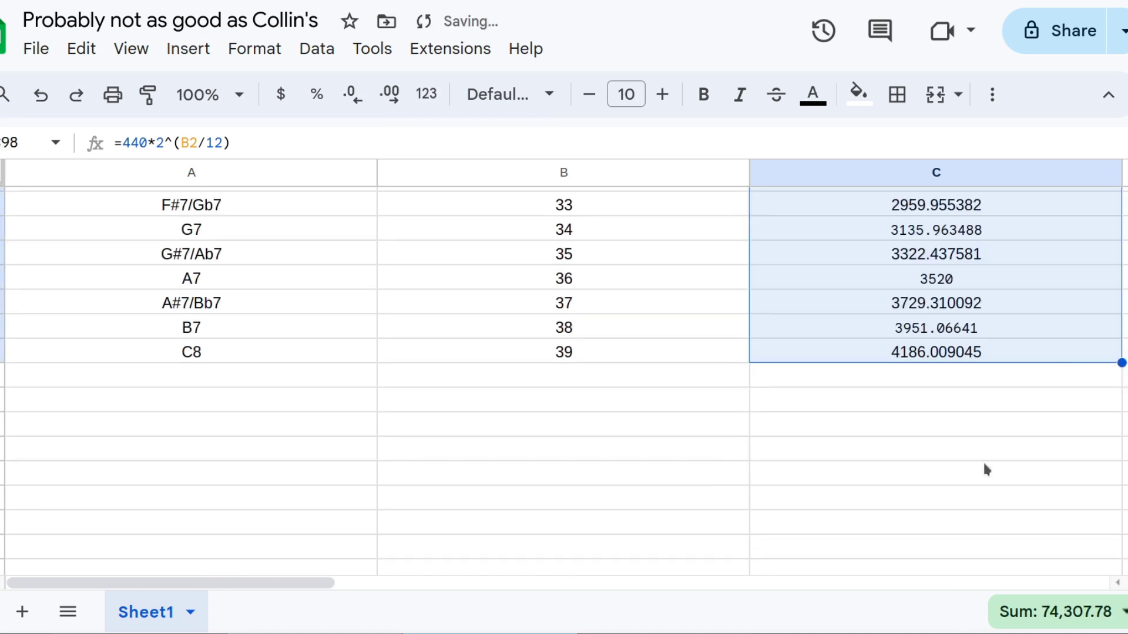
{"action": "scroll", "coordinate": [984, 455], "scroll_direction": "up", "scroll_amount": 18}
{"action": "scroll", "coordinate": [985, 451], "scroll_direction": "up", "scroll_amount": 12}
{"action": "left_click", "coordinate": [936, 347]}
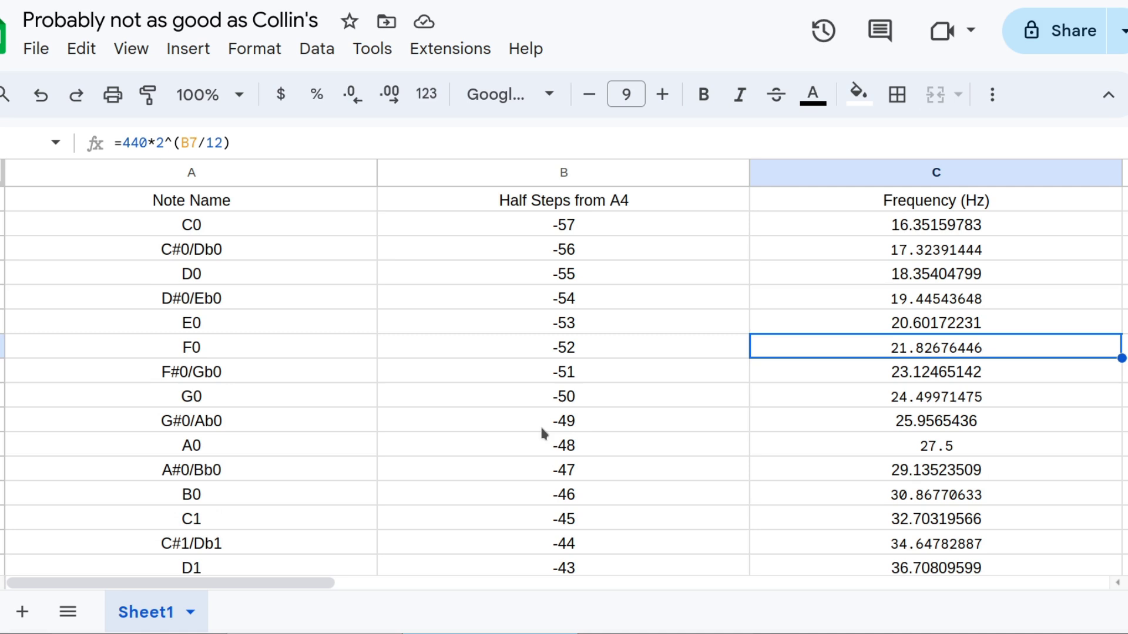
Apply the grey alternating-colour style with a shaded header row to the note table
{"action": "left_click", "coordinate": [564, 175]}
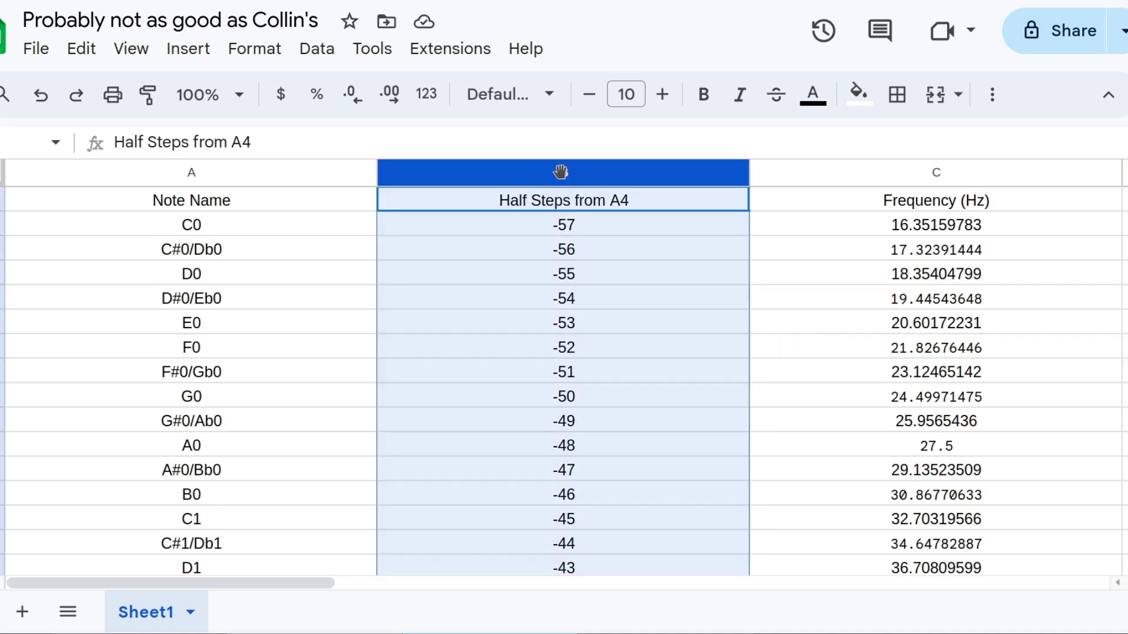
{"action": "left_click", "coordinate": [539, 261]}
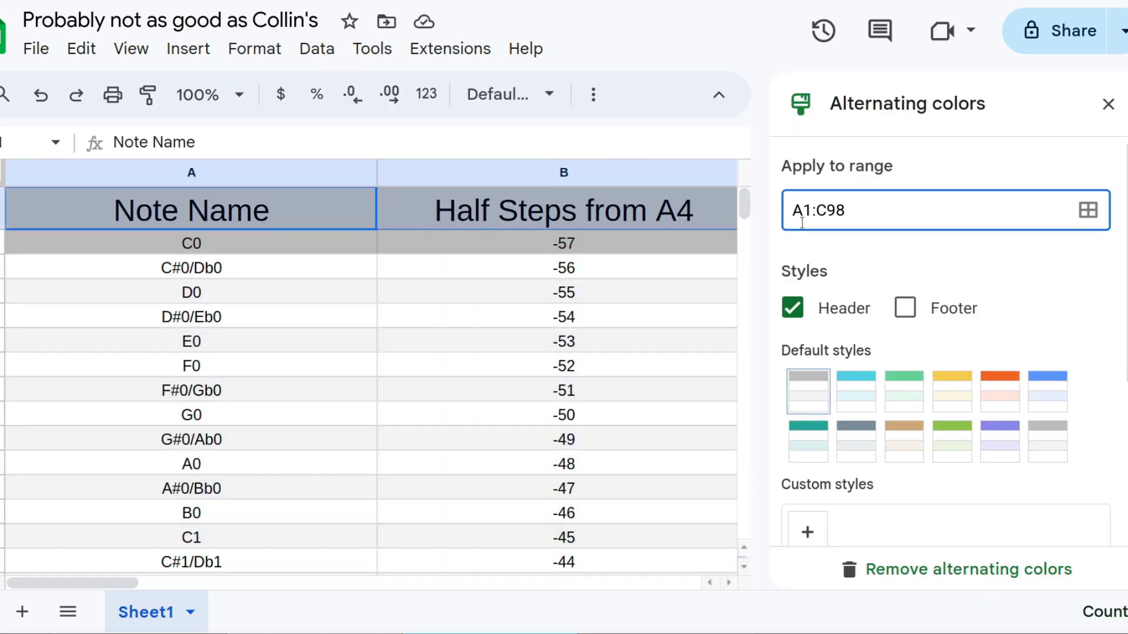
{"action": "left_click", "coordinate": [999, 391]}
{"action": "left_click", "coordinate": [793, 395]}
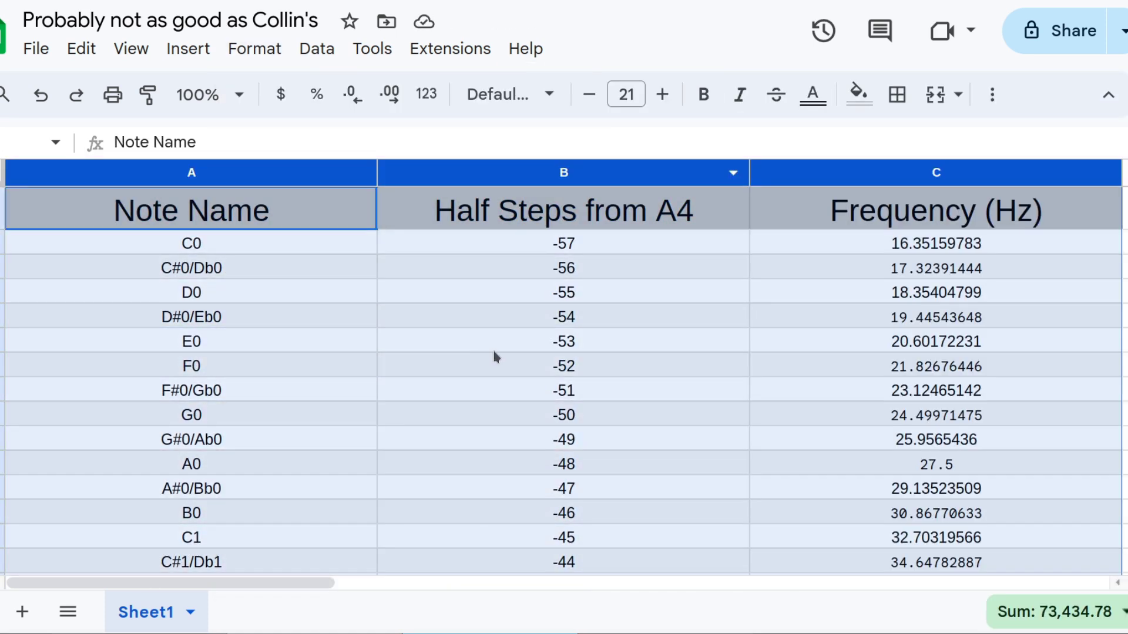
{"action": "key", "text": "ctrl+minus"}
{"action": "scroll", "coordinate": [492, 355], "scroll_direction": "down", "scroll_amount": 2}
{"action": "scroll", "coordinate": [491, 356], "scroll_direction": "up", "scroll_amount": 3}
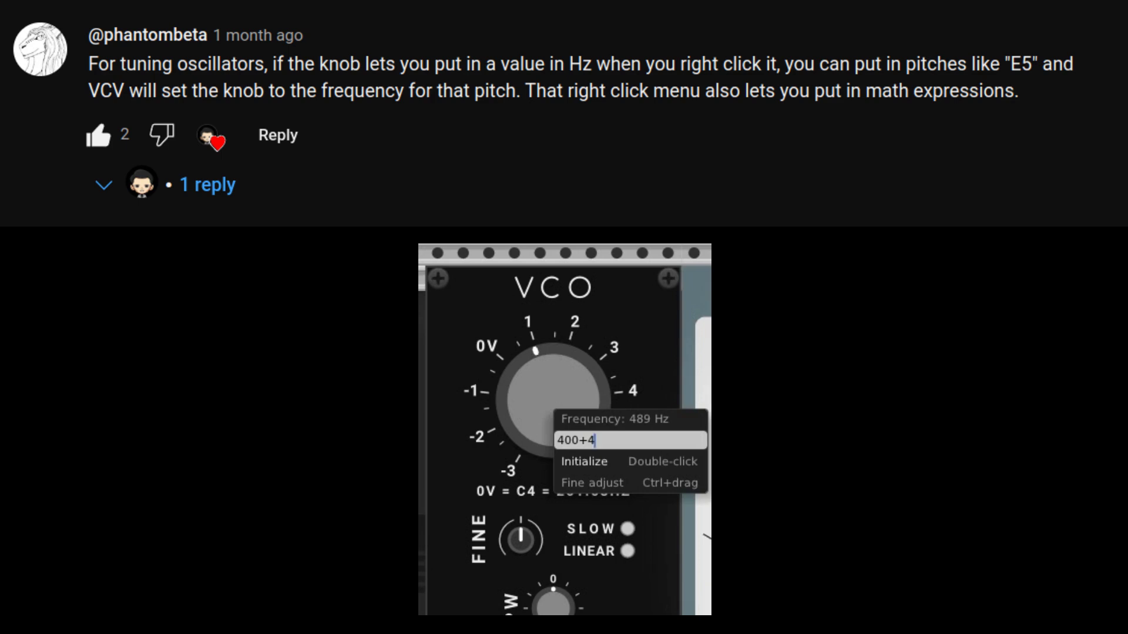
{"action": "key", "text": "Return"}
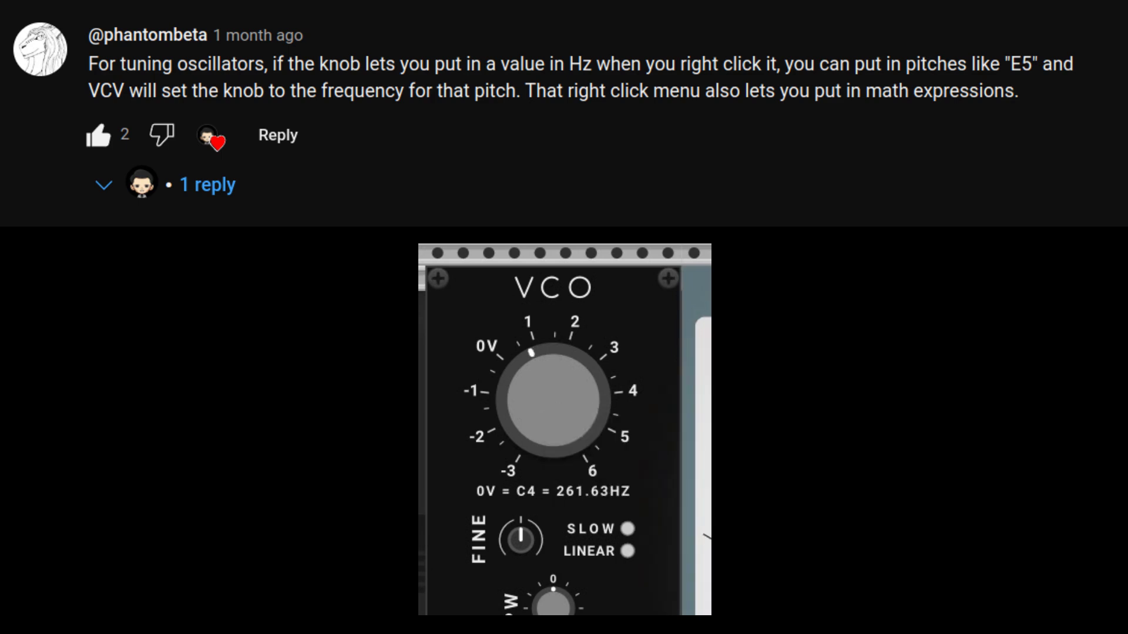